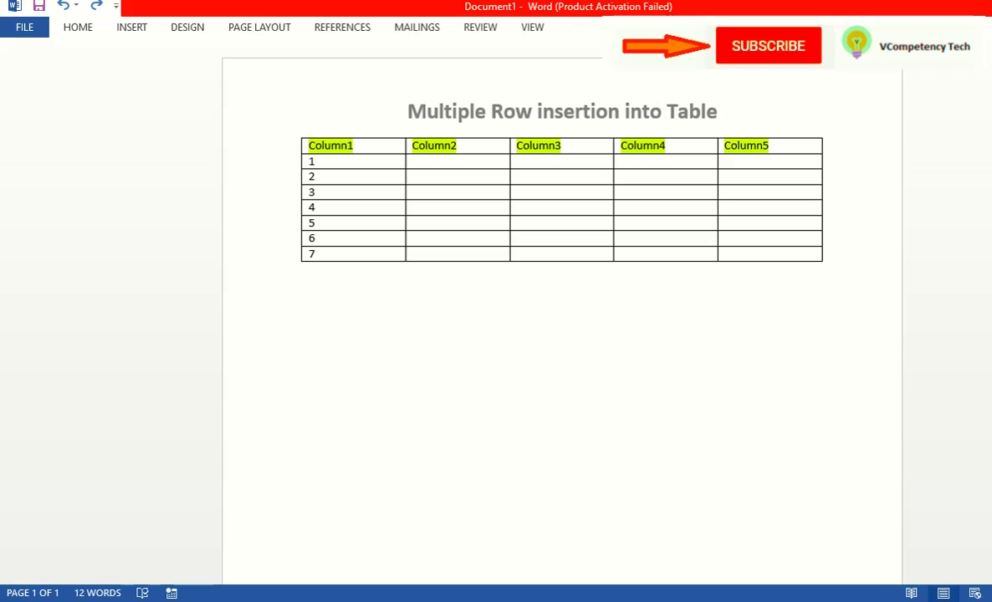
Insert a blank row above row 7 of the table.
left_click(369, 164)
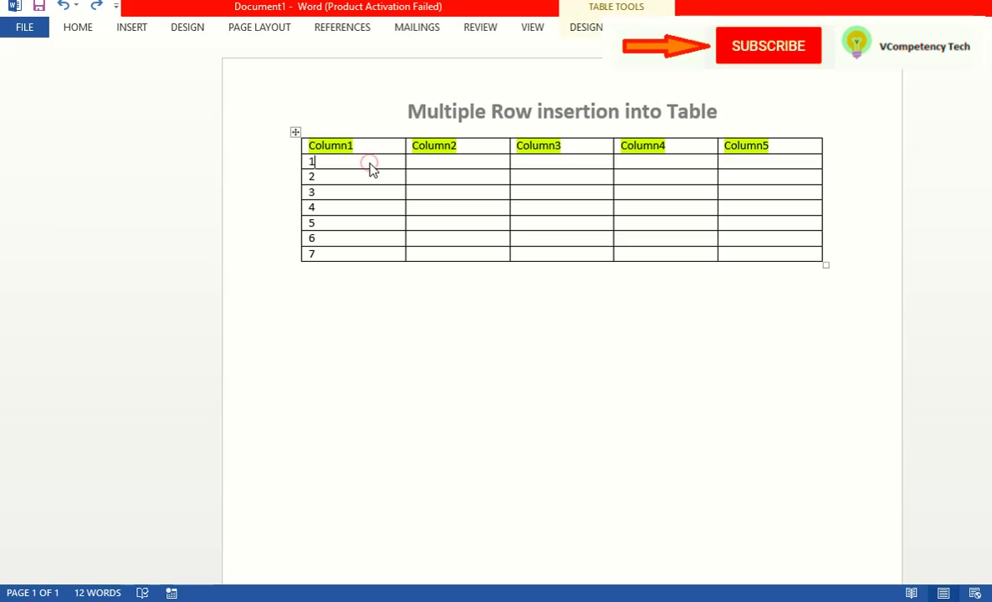
left_click_drag(369, 164, 370, 172)
left_click(367, 255)
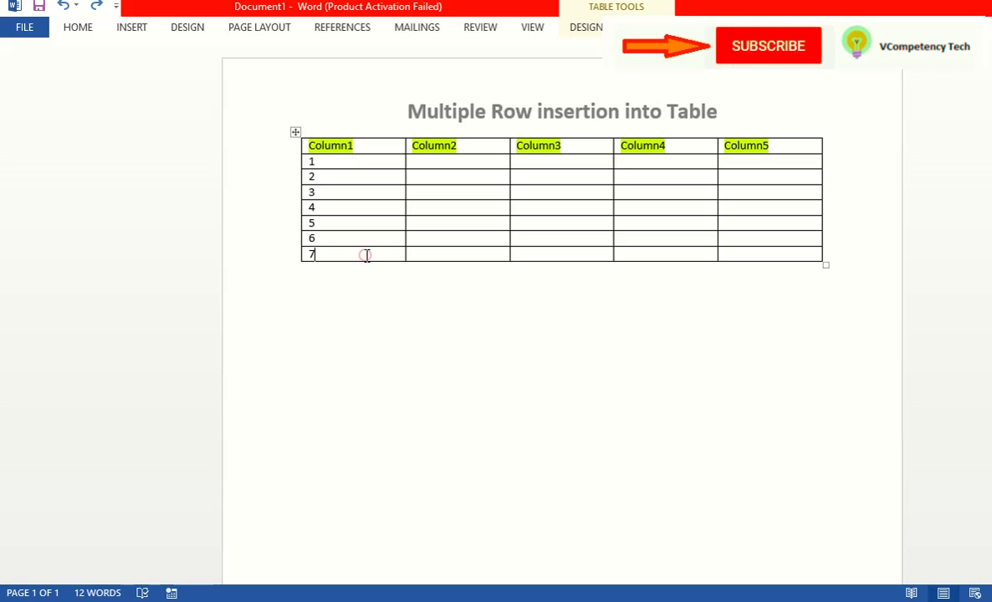
right_click(366, 255)
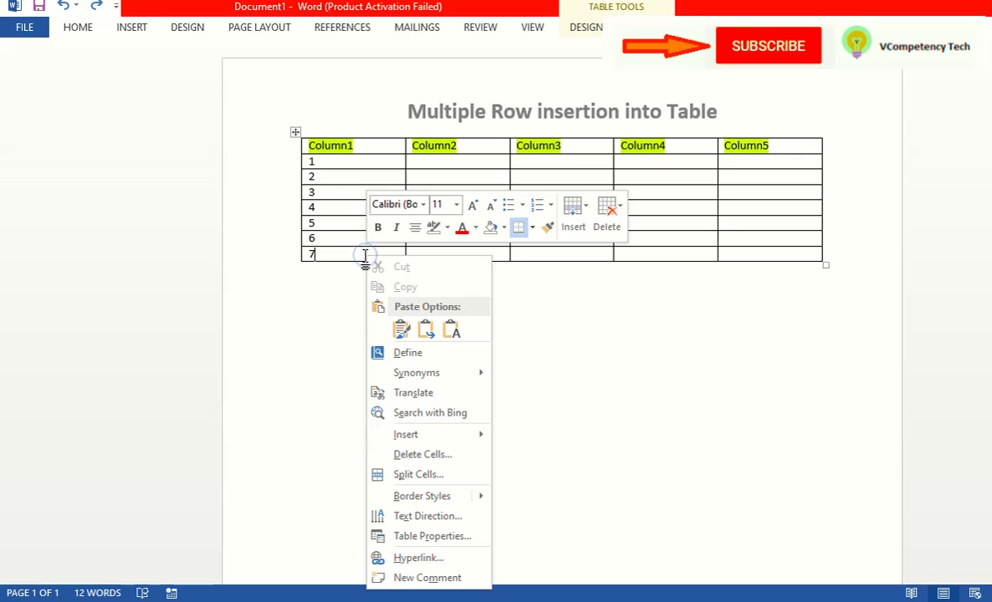
mouse_move(444, 436)
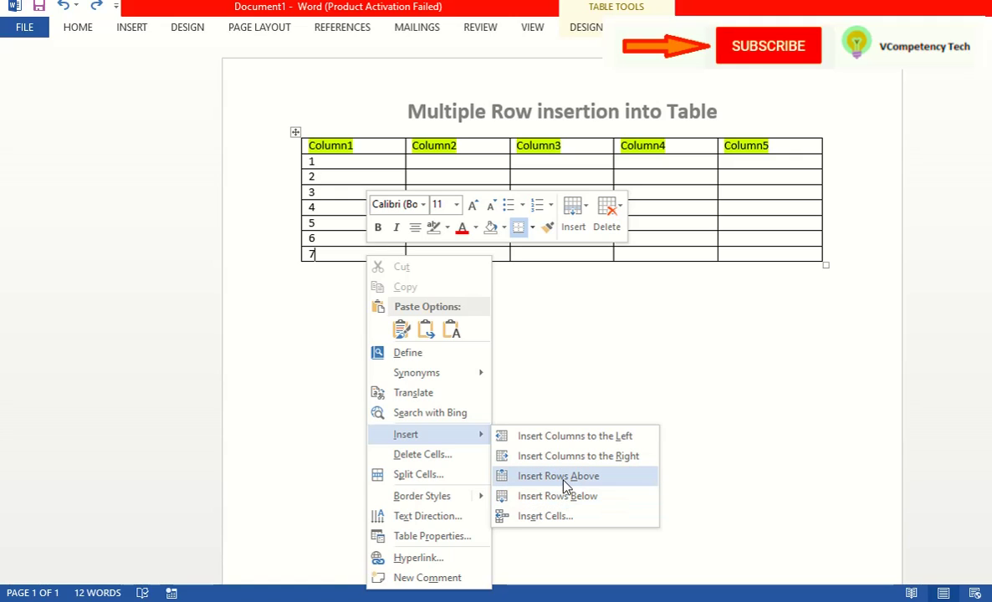
left_click(562, 479)
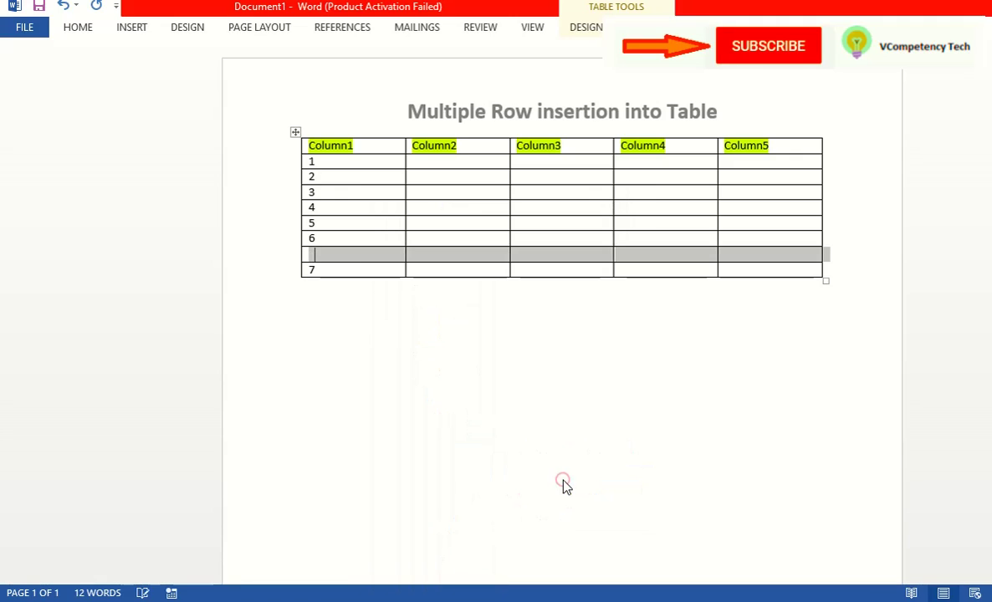
Add a blank row below row 7, then undo both inserted blank rows.
left_click(354, 268)
right_click(354, 268)
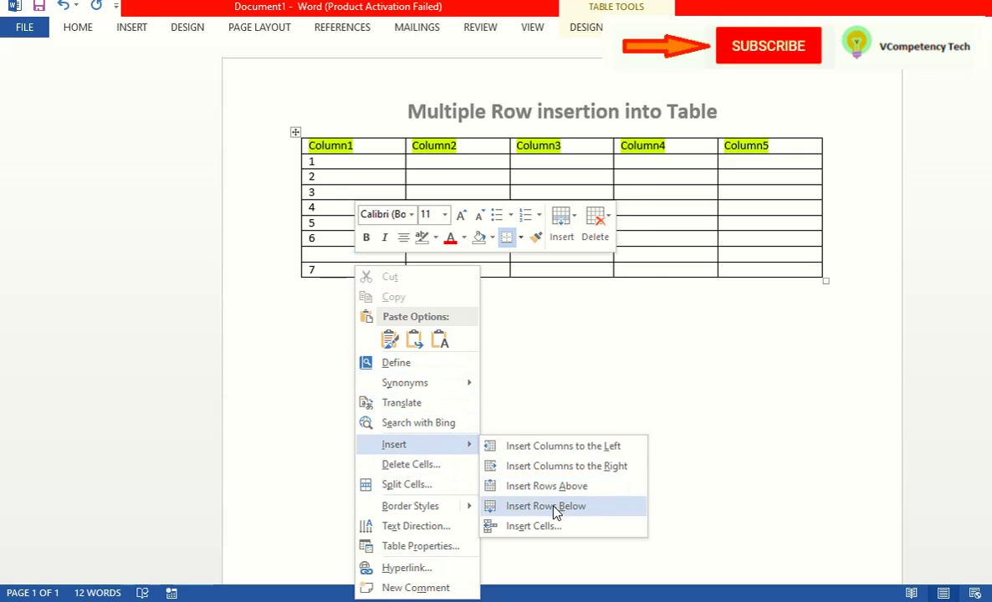
left_click(554, 508)
left_click(353, 251)
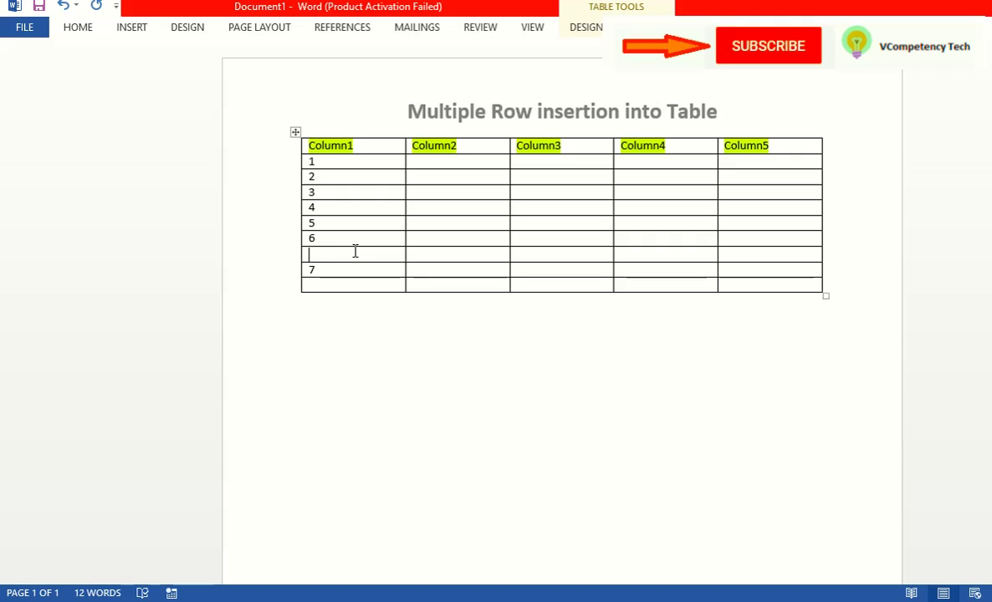
key("ctrl+z")
key("ctrl+z")
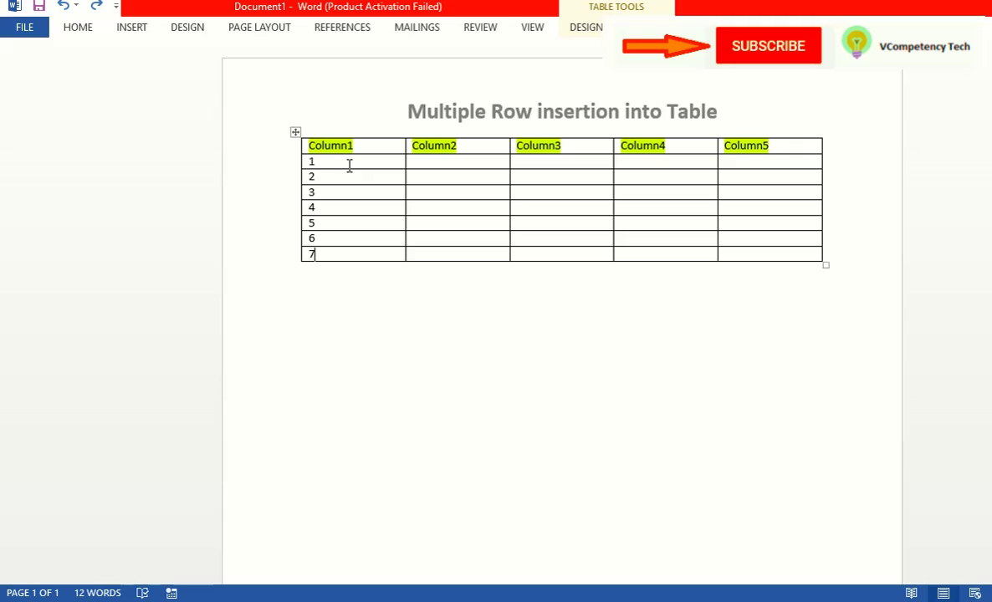
Select Column1 rows 1–7, insert seven blank rows below, then undo them.
left_click(348, 162)
key("shift+Down")
key("shift+Down")
key("shift+Down")
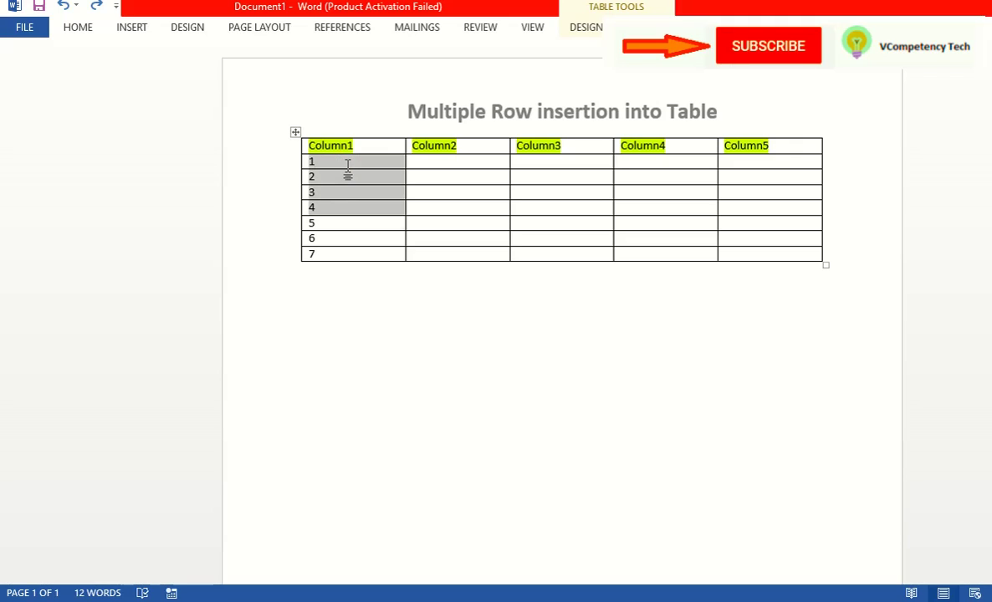
key("shift+Down")
key("shift+Down")
key("shift+Down")
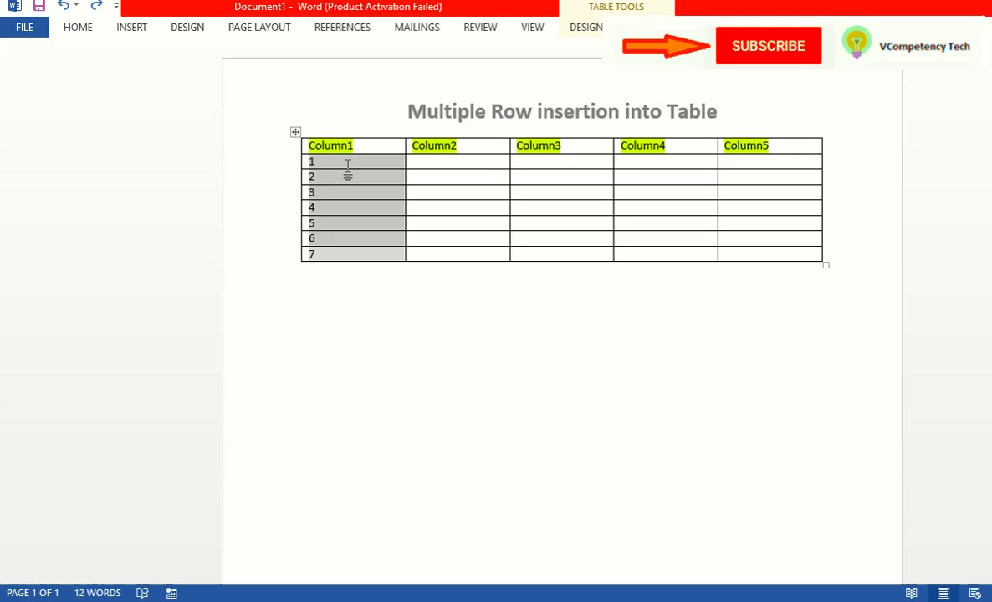
right_click(361, 257)
mouse_move(414, 352)
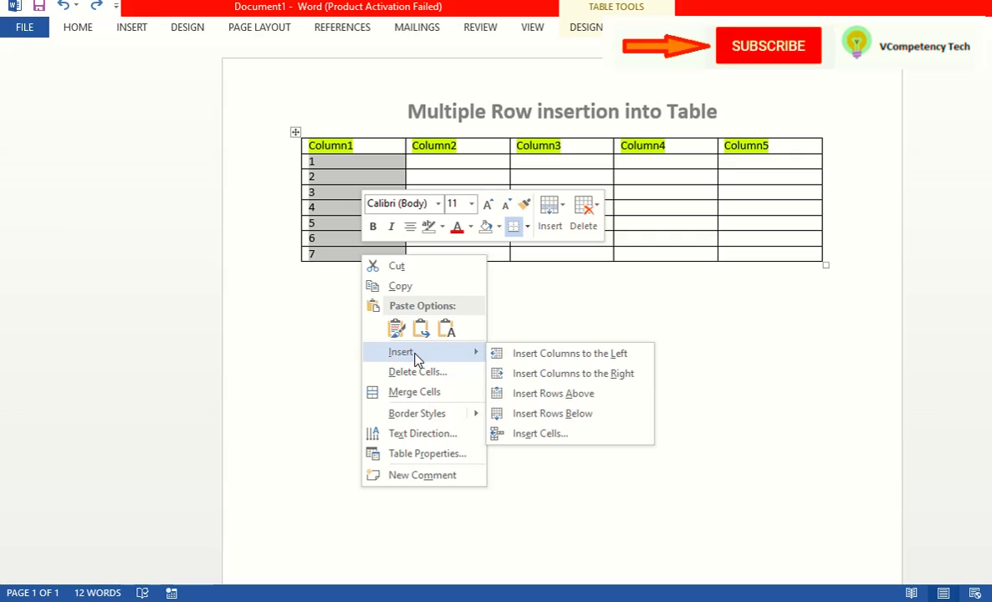
left_click(539, 414)
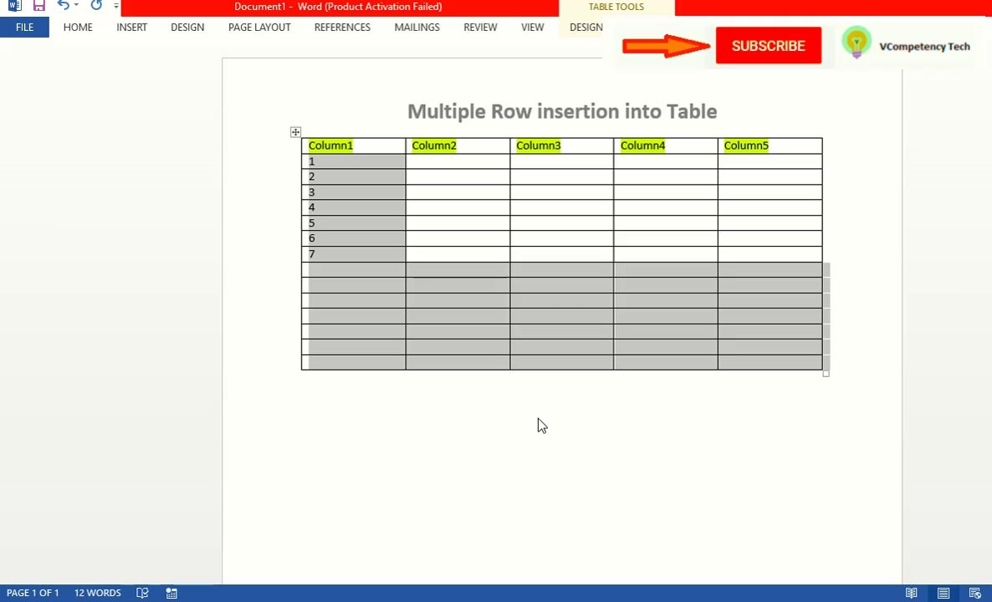
key("ctrl+z")
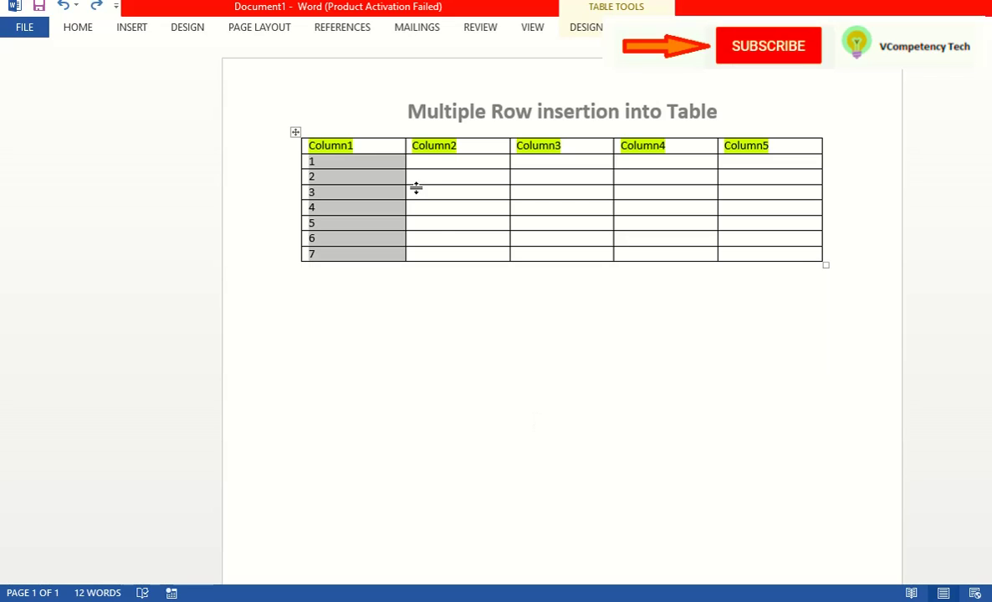
Insert seven blank rows above the numbered rows, undo, then insert seven below row 7.
right_click(341, 257)
mouse_move(438, 350)
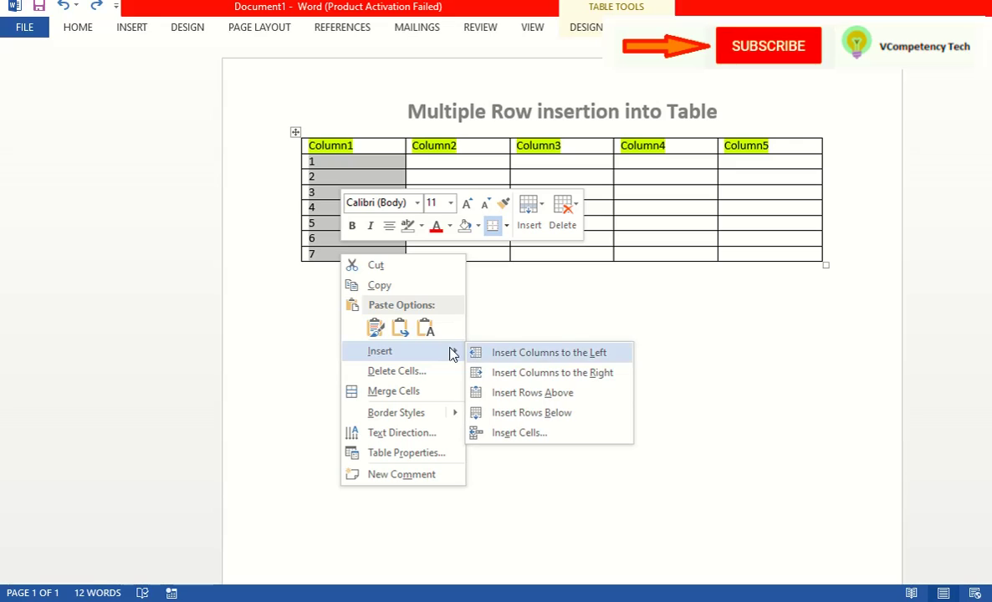
left_click(539, 393)
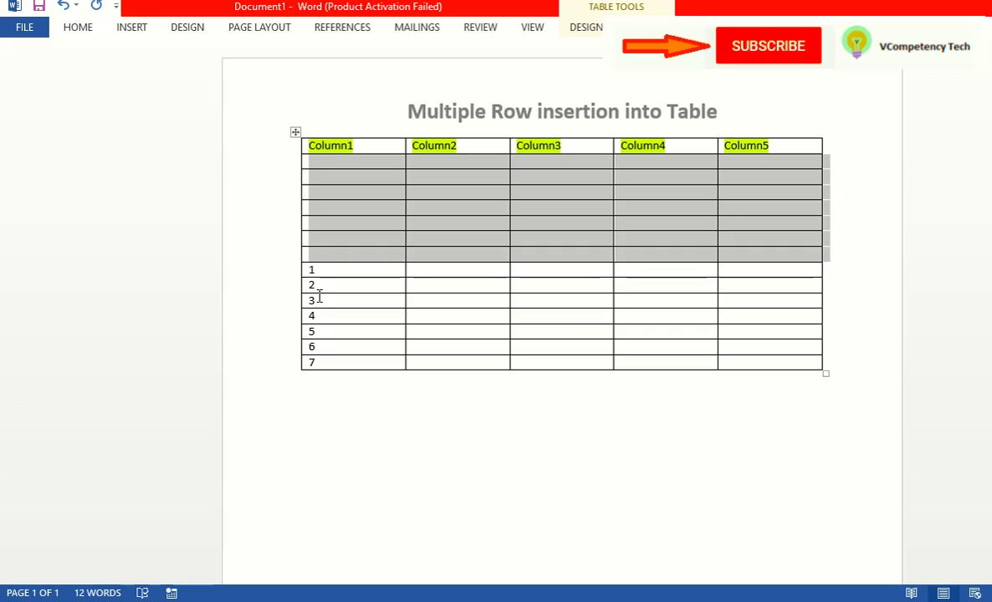
key("ctrl+z")
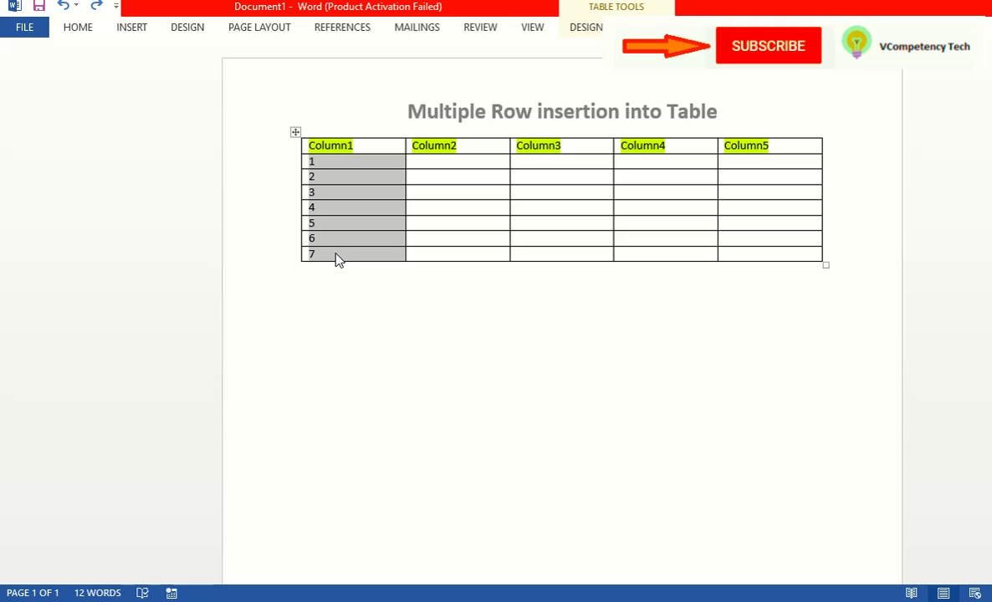
right_click(337, 259)
mouse_move(402, 355)
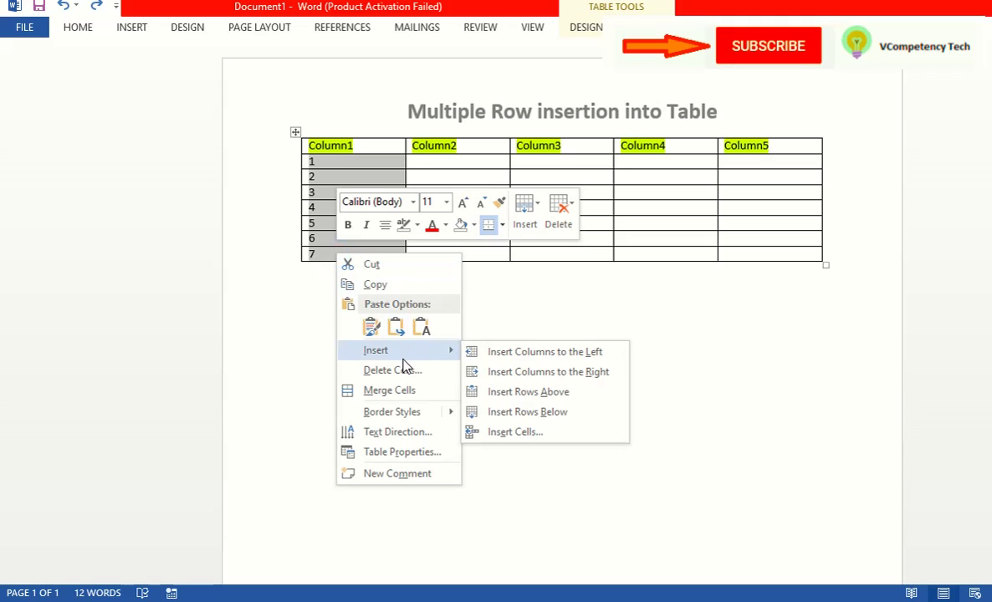
left_click(548, 414)
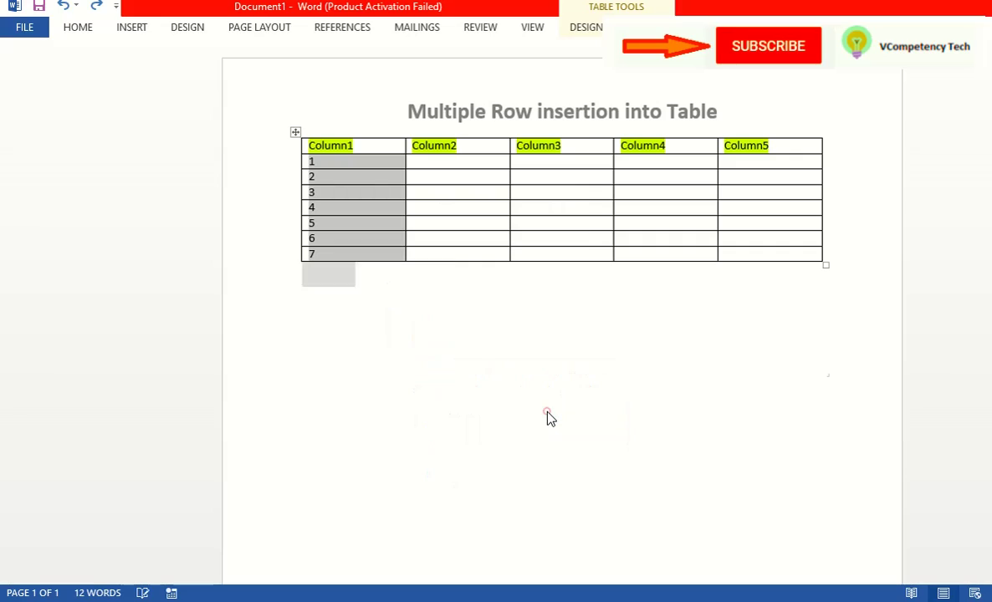
Select all Column1 cells, insert a matching block of rows below the table, then undo.
left_click(363, 164)
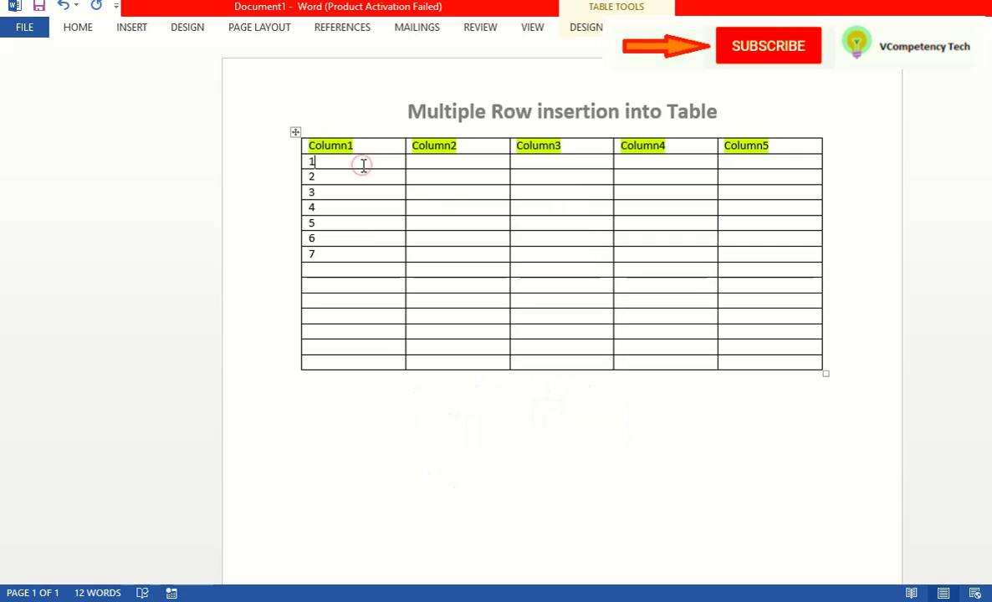
key("shift+Down")
key("shift+Down")
key("shift+Down")
key("shift+Down")
key("shift+Down")
key("shift+Down")
key("shift+Down")
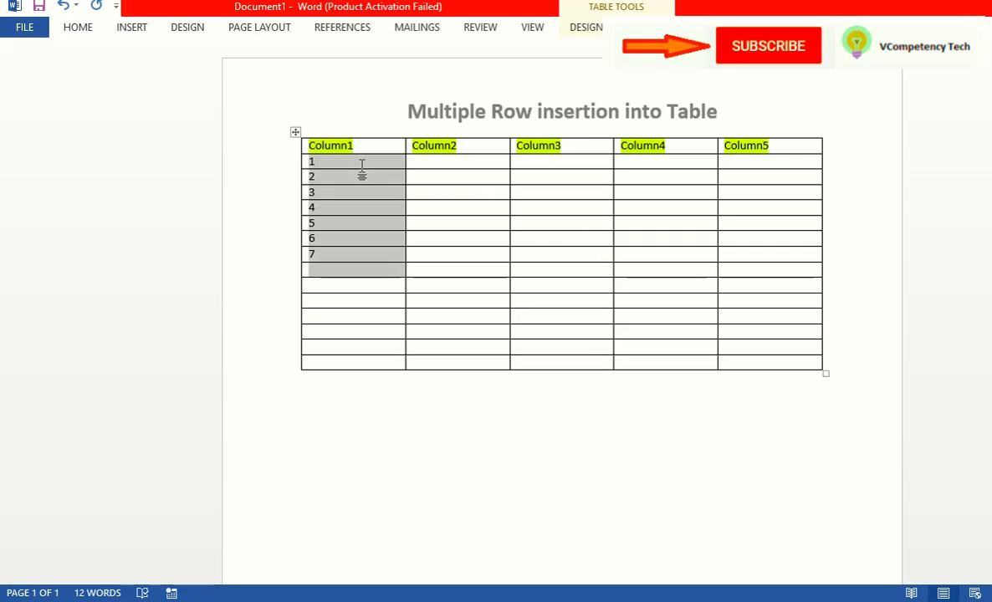
key("shift+Down")
key("shift+Down")
key("shift+Down")
key("shift+Down")
key("shift+Down")
key("shift+Down")
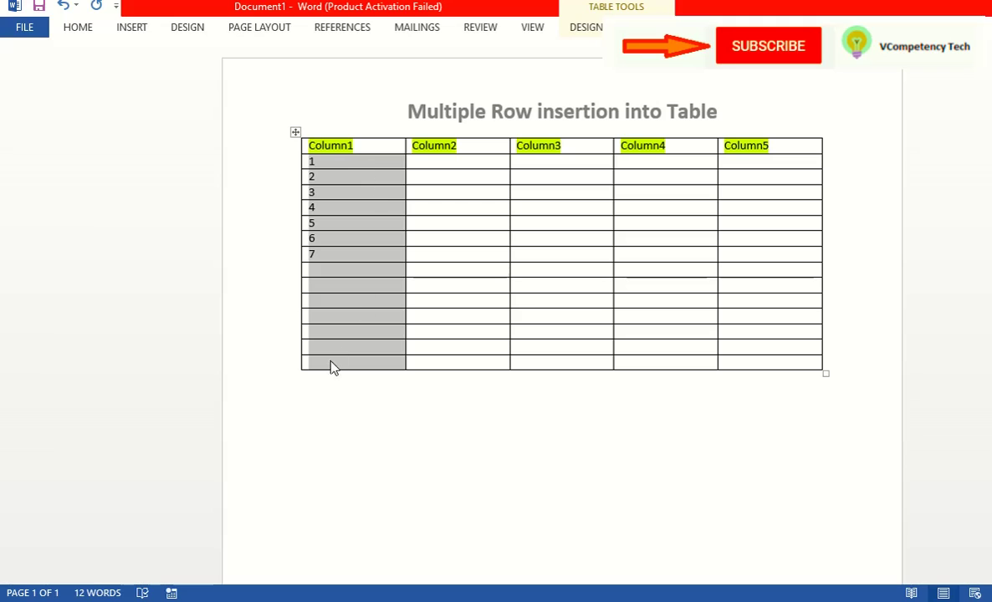
right_click(333, 370)
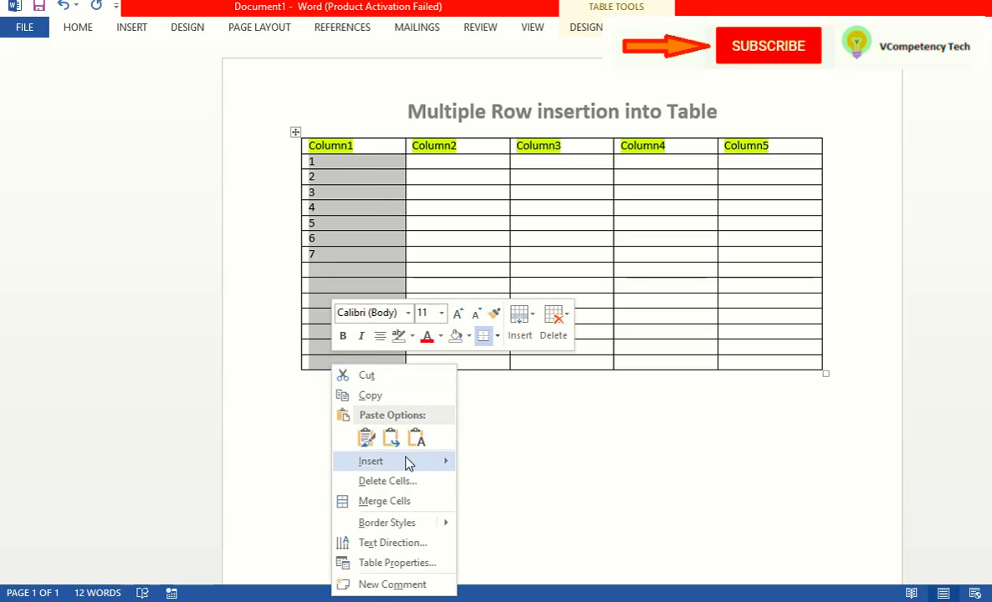
mouse_move(407, 461)
left_click(523, 522)
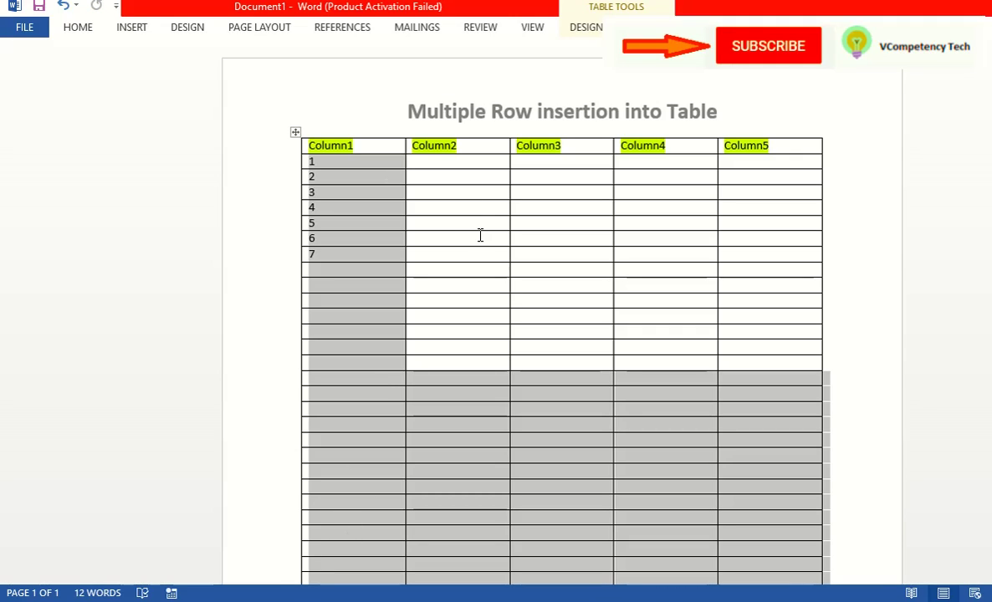
key("ctrl+z")
key("ctrl+z")
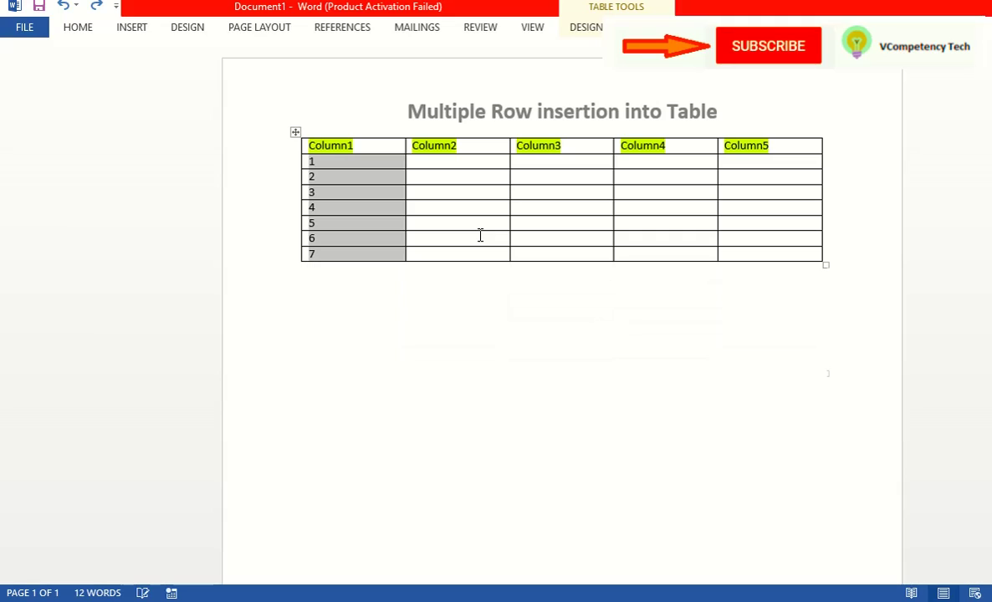
right_click(469, 230)
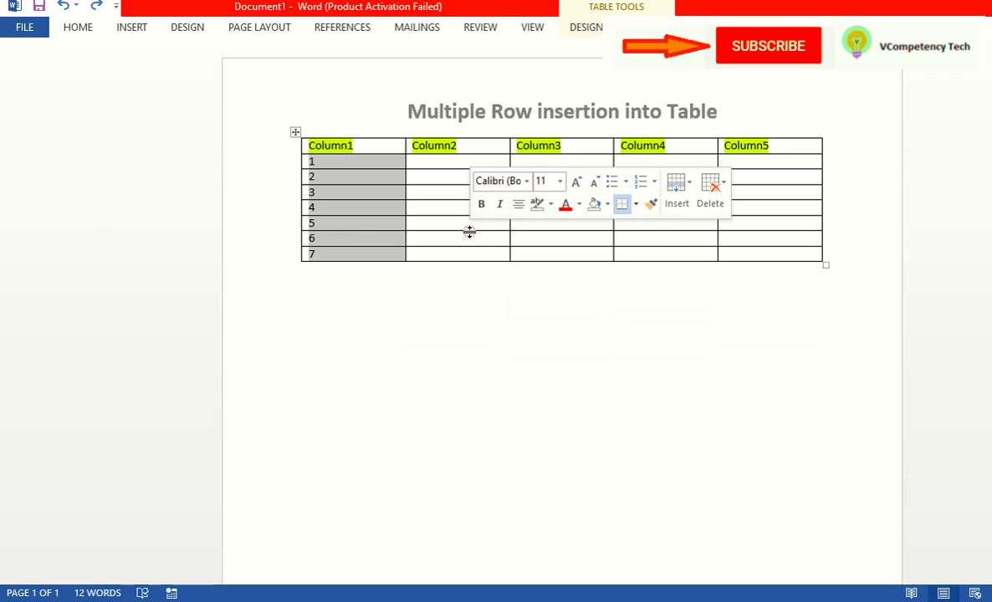
left_click(454, 280)
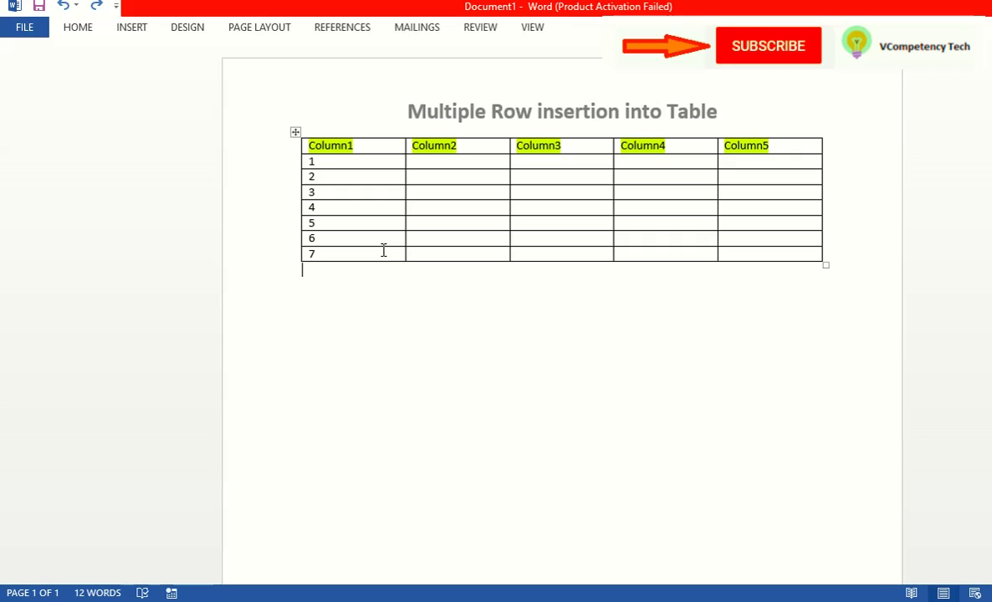
right_click(381, 253)
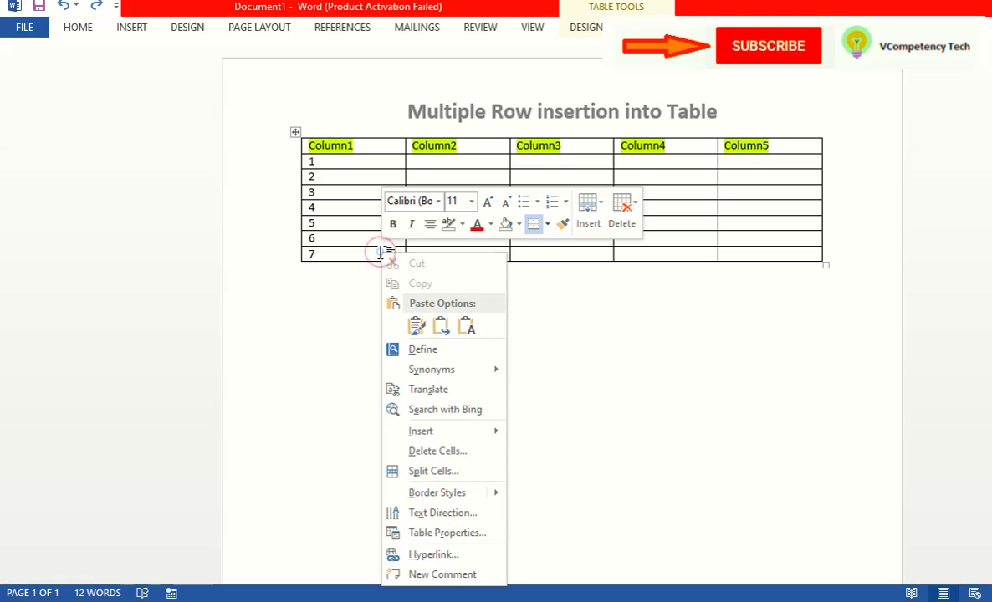
mouse_move(491, 431)
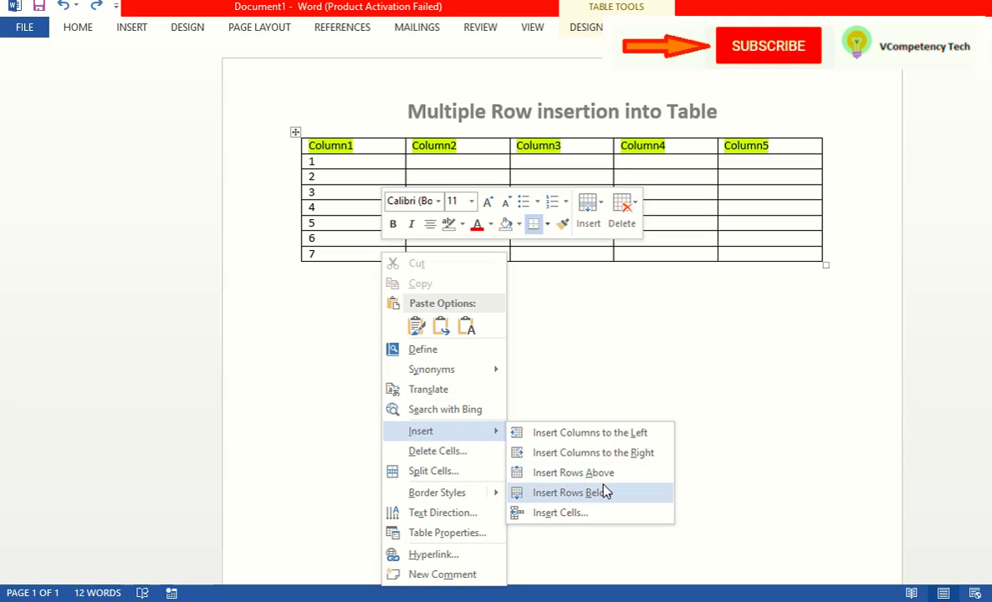
left_click(313, 299)
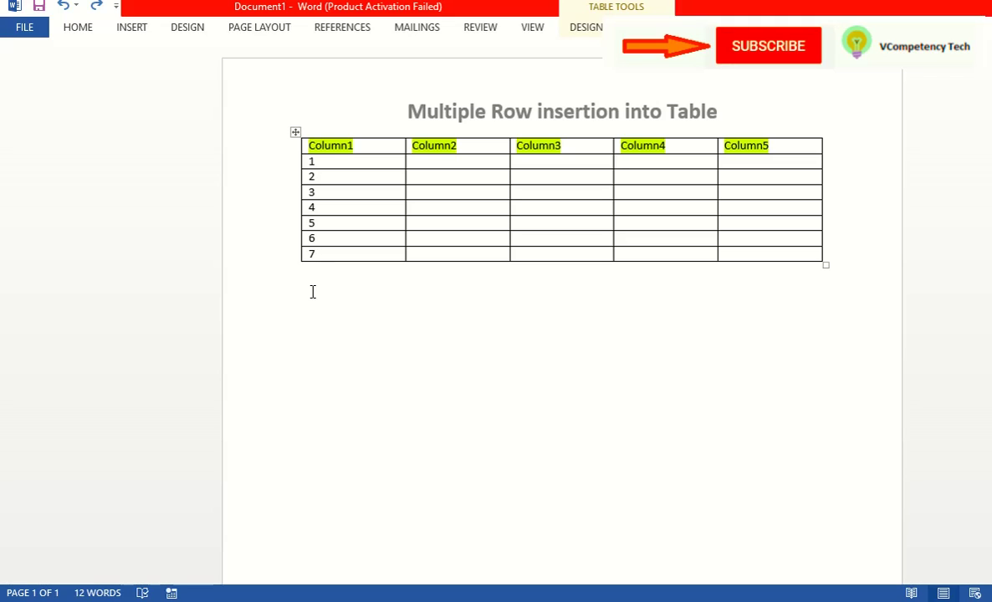
key("ctrl+a")
key("Delete")
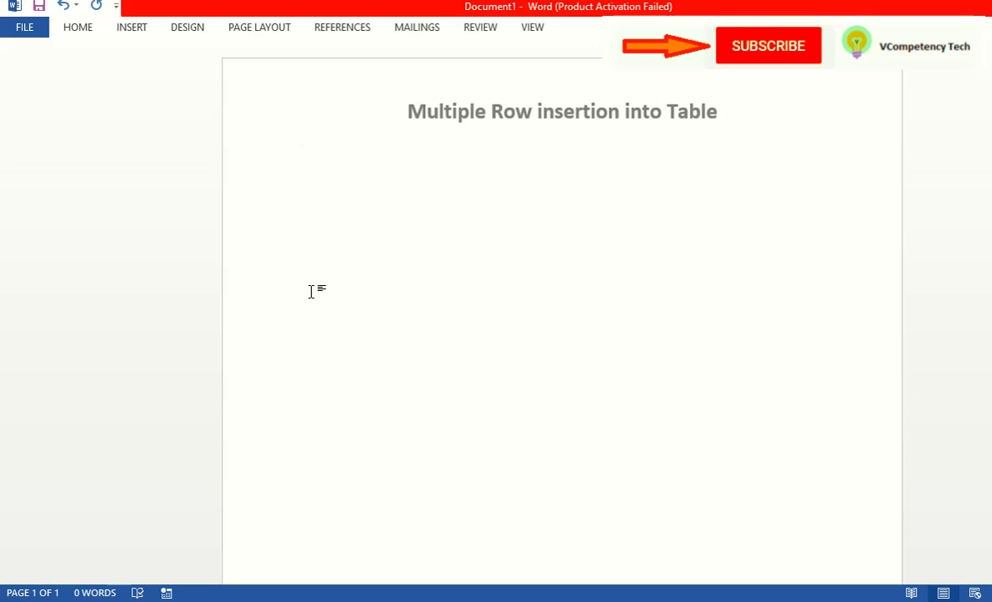
left_click(133, 34)
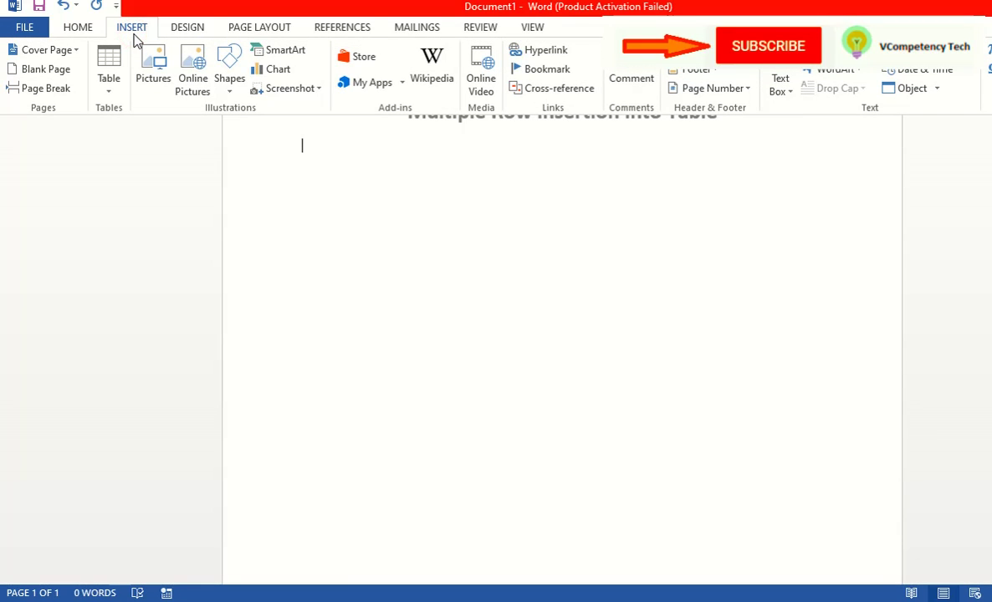
left_click(109, 91)
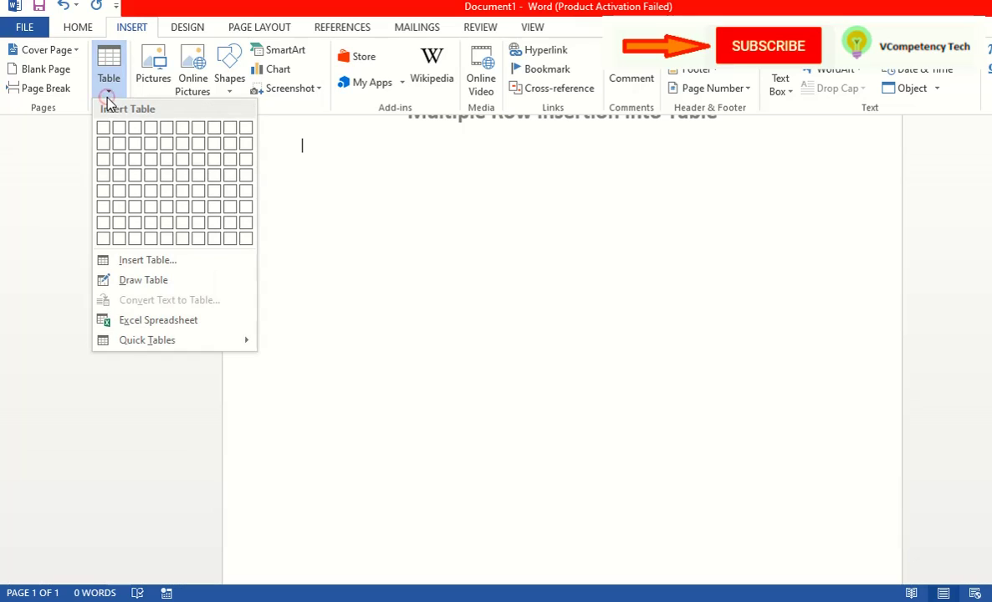
left_click(132, 262)
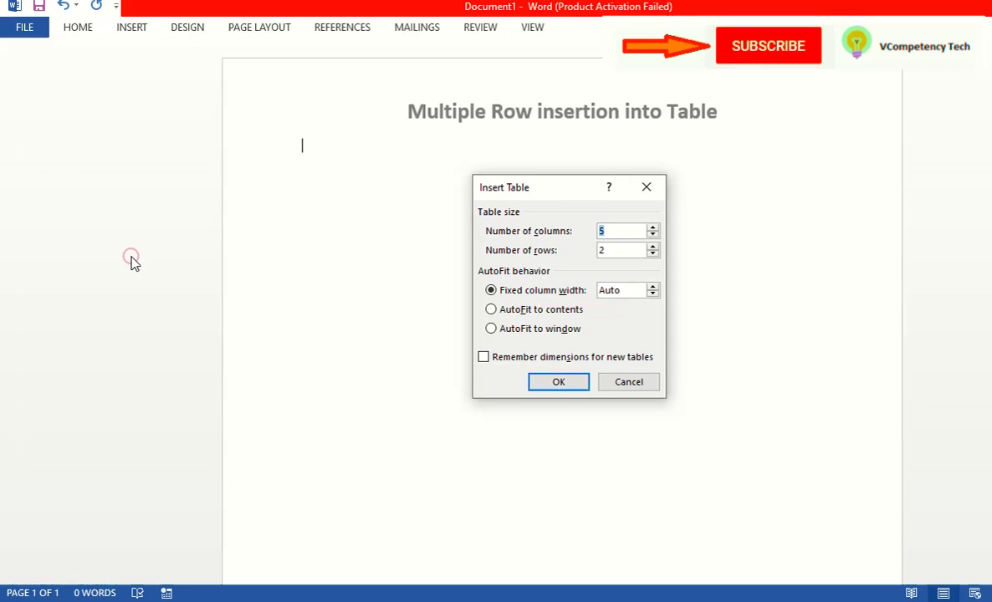
left_click(617, 250)
key("BackSpace")
type("1000")
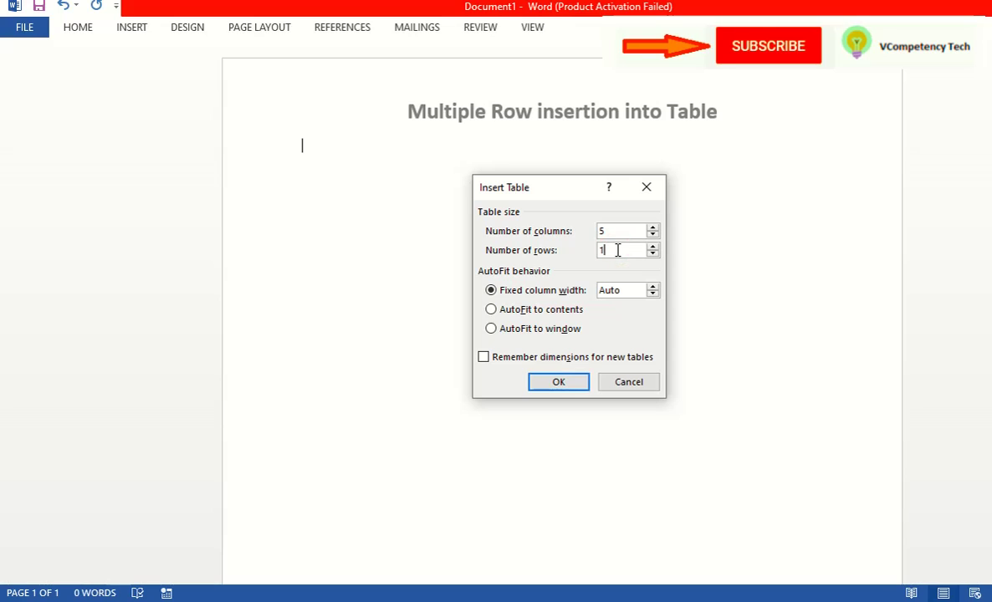
key("Return")
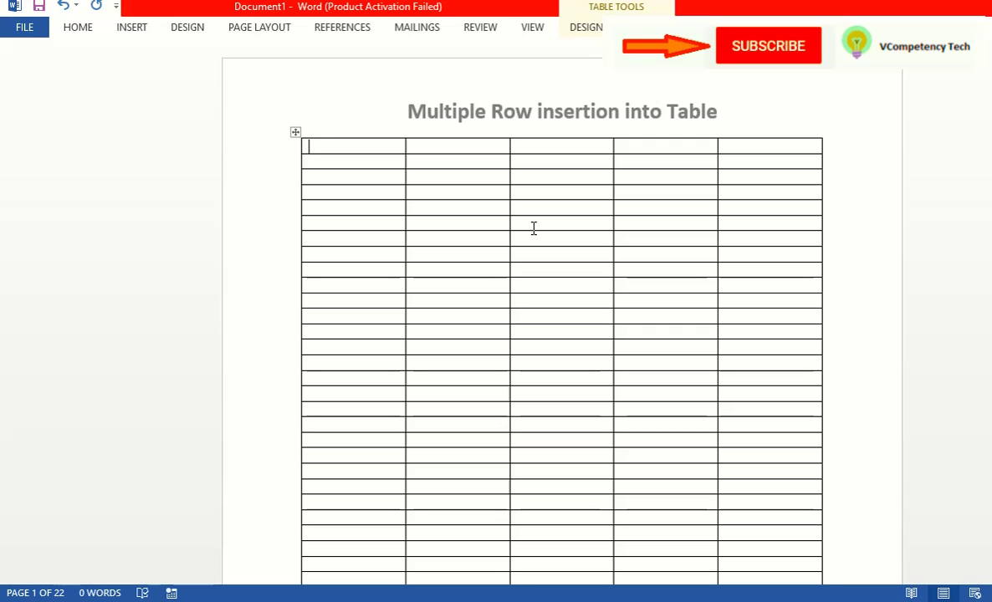
key("ctrl+a")
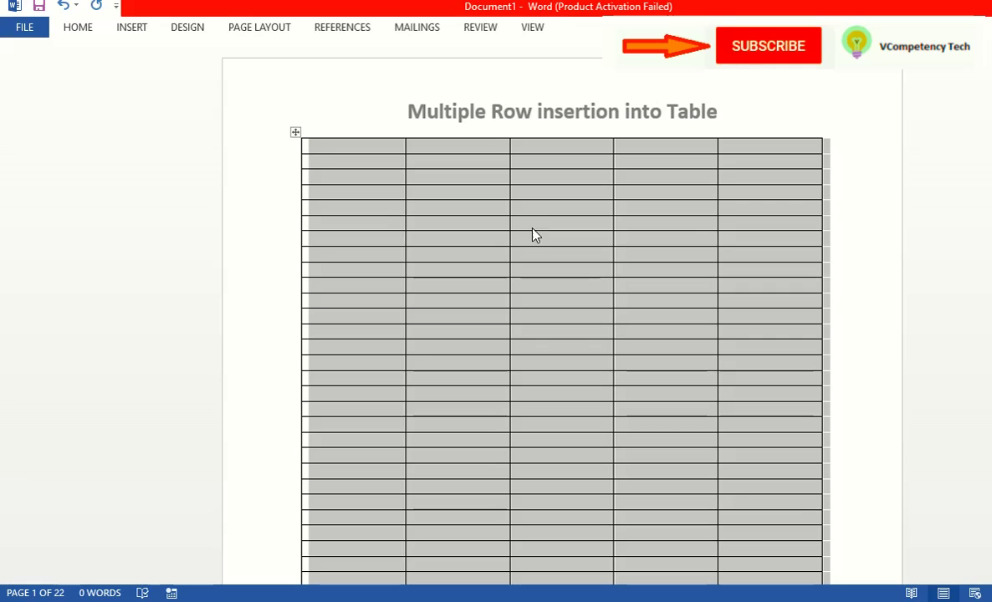
key("ctrl+z")
key("ctrl+z")
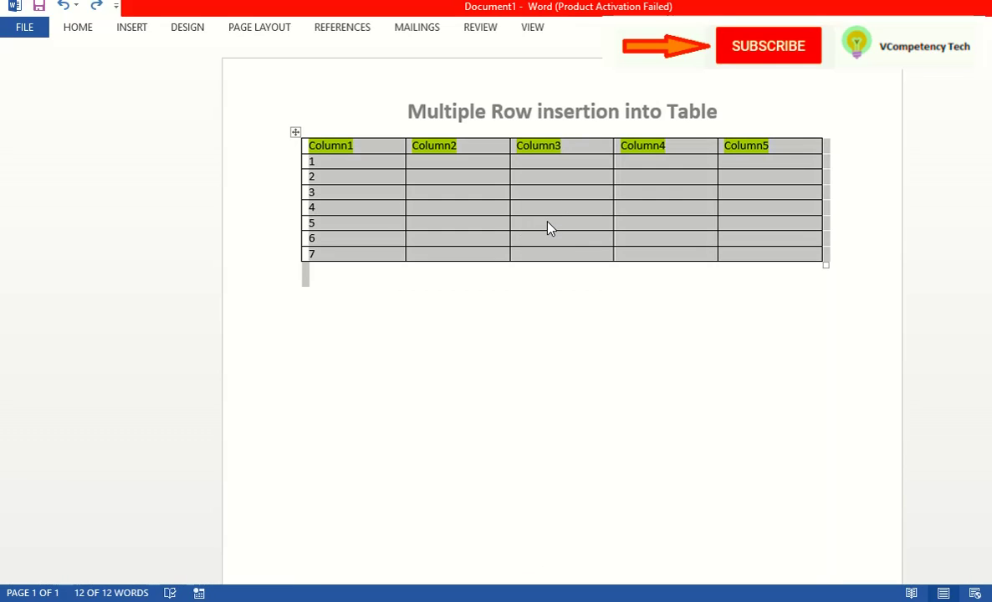
Select Column1 rows 1–7 and insert seven blank rows below row 7.
left_click(549, 225)
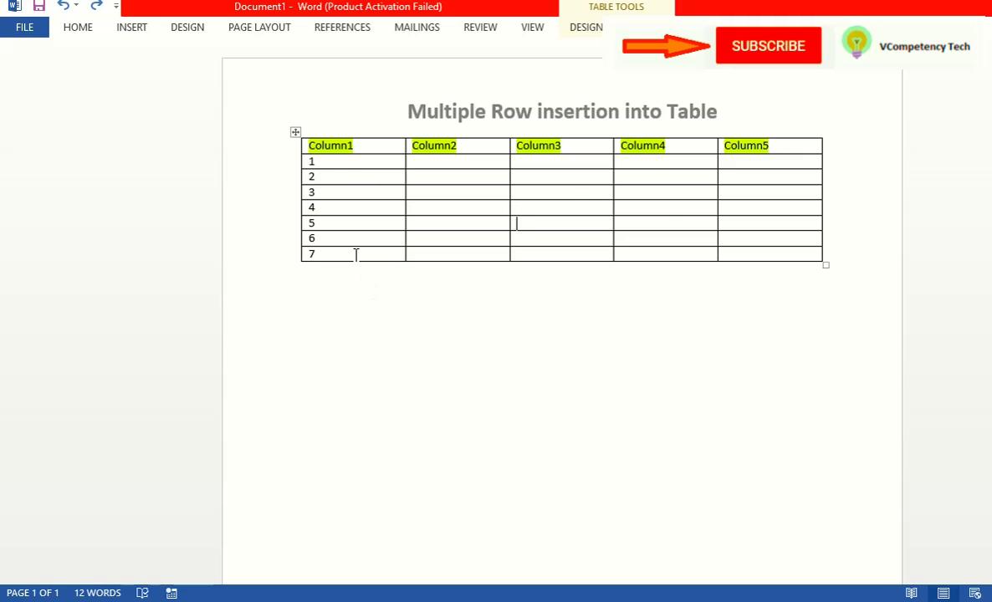
left_click(387, 163)
key("shift+Down")
key("shift+Down")
key("shift+Down")
key("shift+Down")
key("shift+Down")
key("shift+Down")
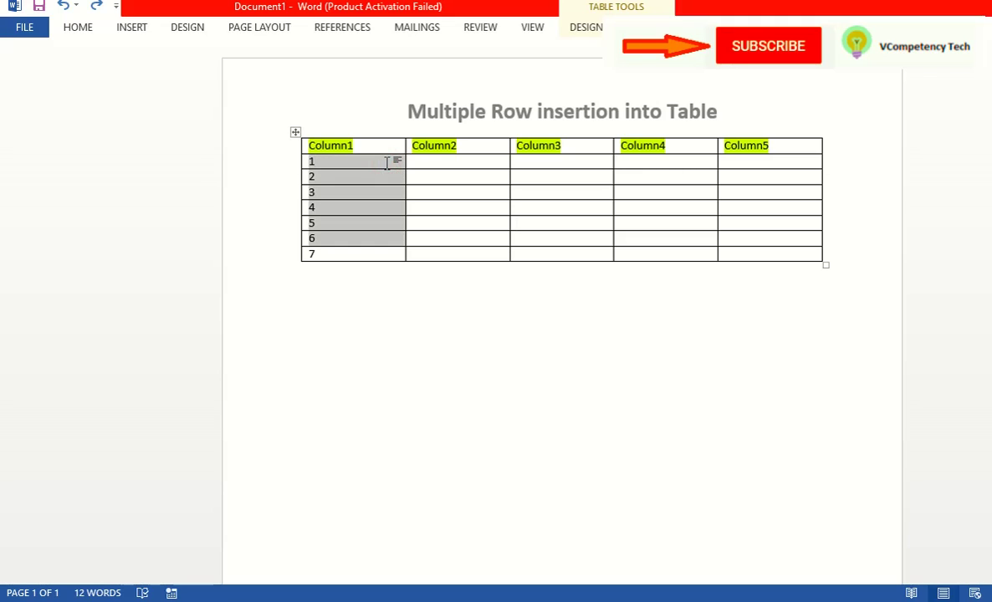
right_click(342, 262)
mouse_move(402, 356)
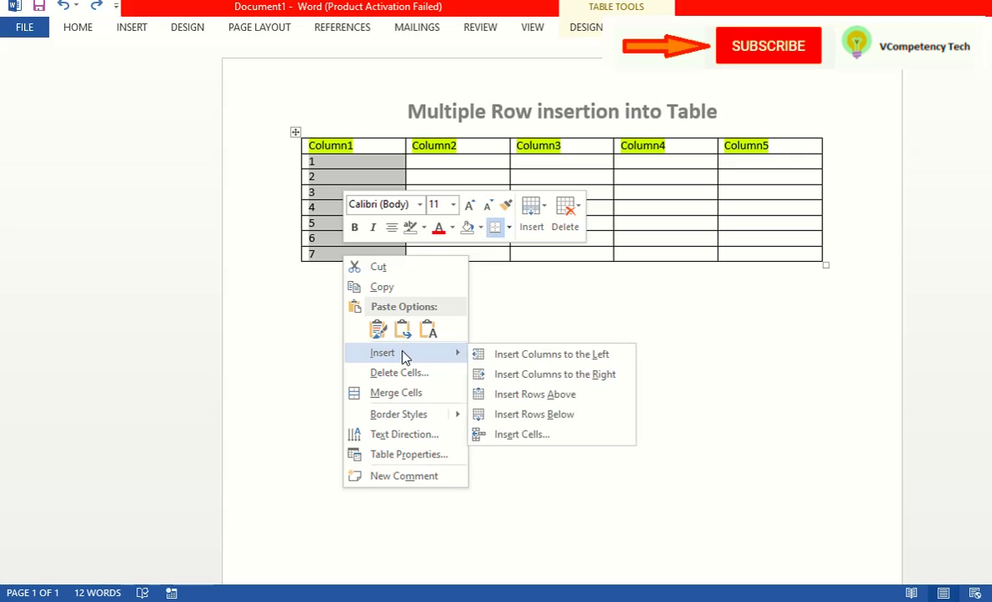
left_click(545, 414)
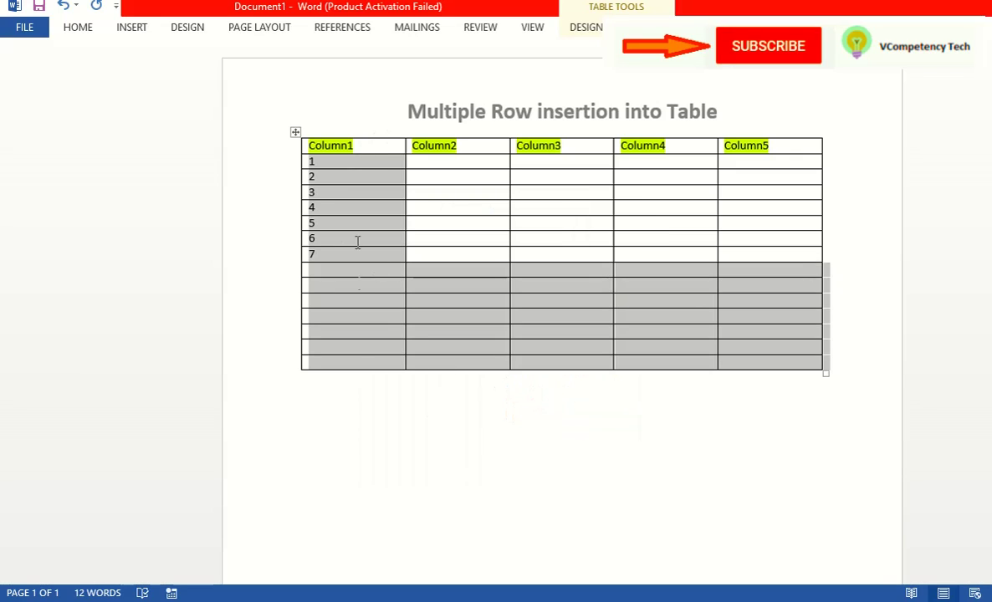
Select every Column1 cell and insert a matching block of blank rows beneath them.
left_click(359, 162)
key("shift+Down")
key("shift+Down")
key("shift+Down")
key("shift+Down")
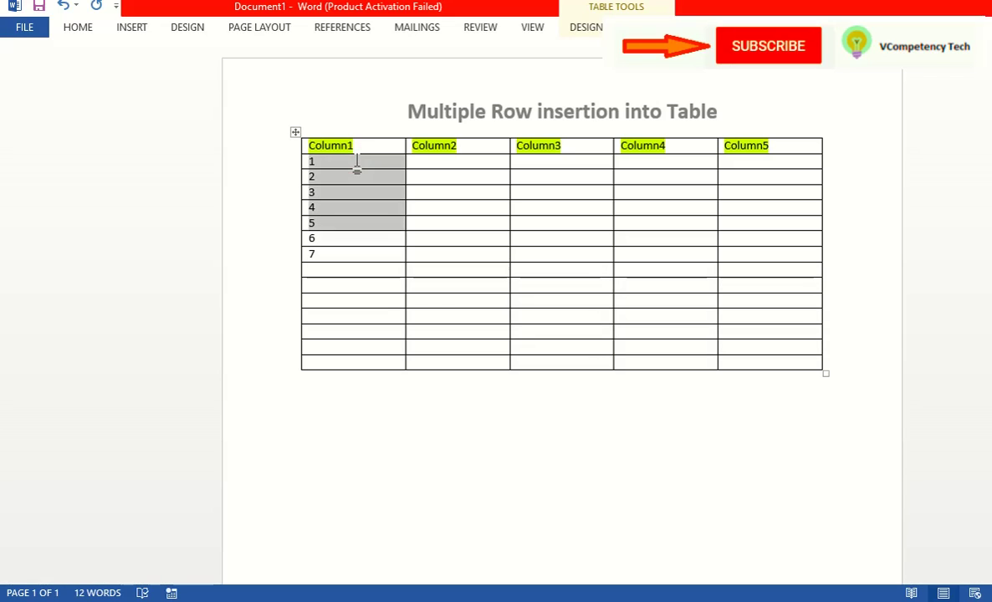
key("shift+Down")
key("shift+Down")
key("shift+Down")
key("shift+Down")
key("shift+Down")
key("shift+Down")
key("shift+Down")
key("shift+Down")
key("shift+Down")
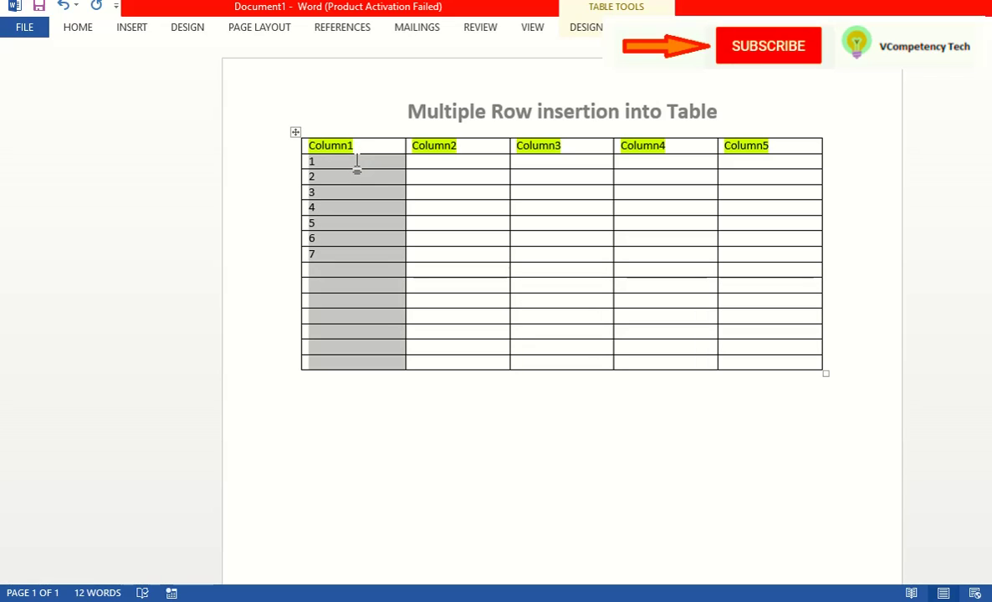
right_click(354, 364)
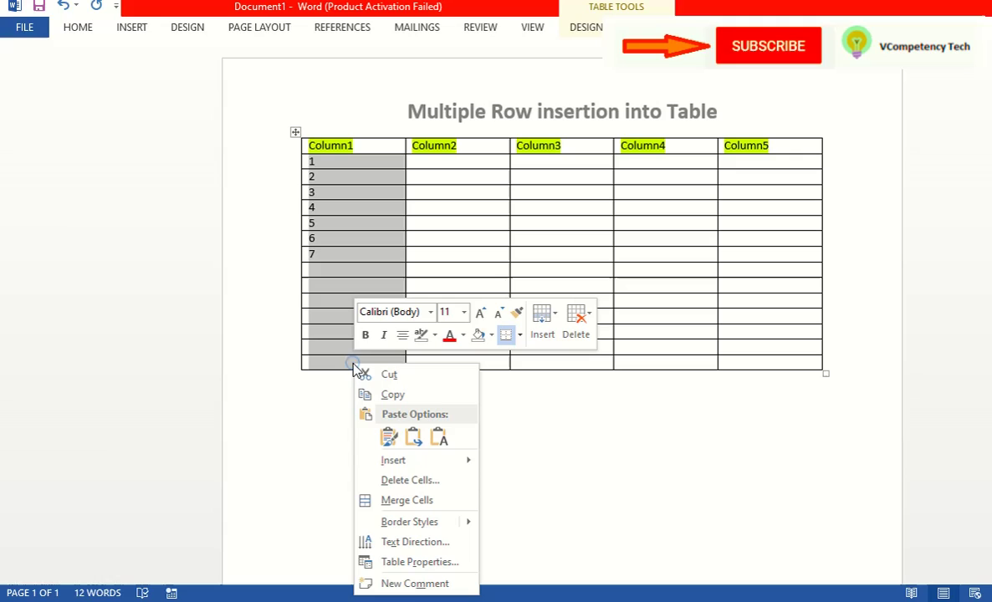
left_click(447, 462)
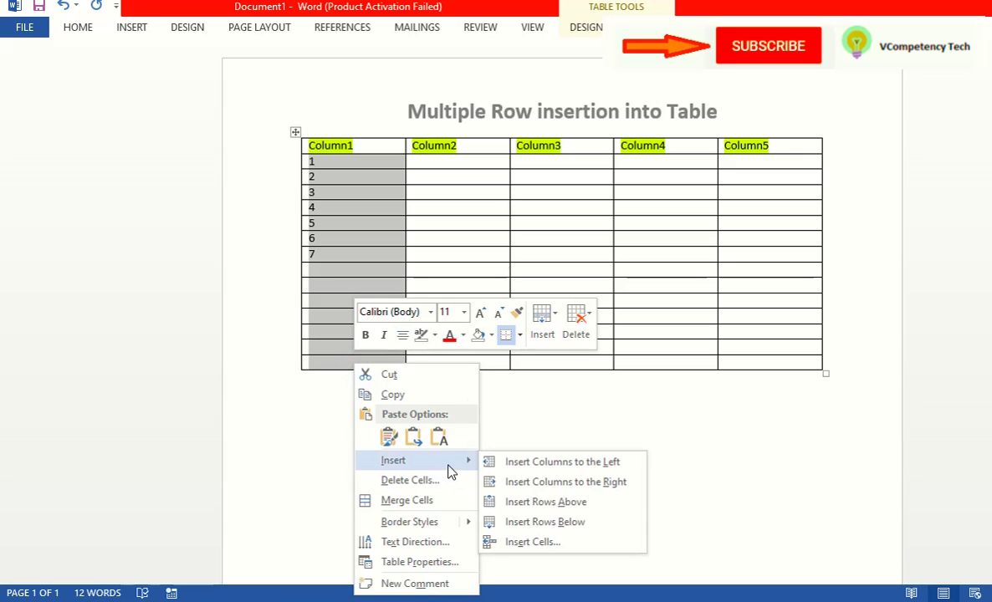
left_click(535, 542)
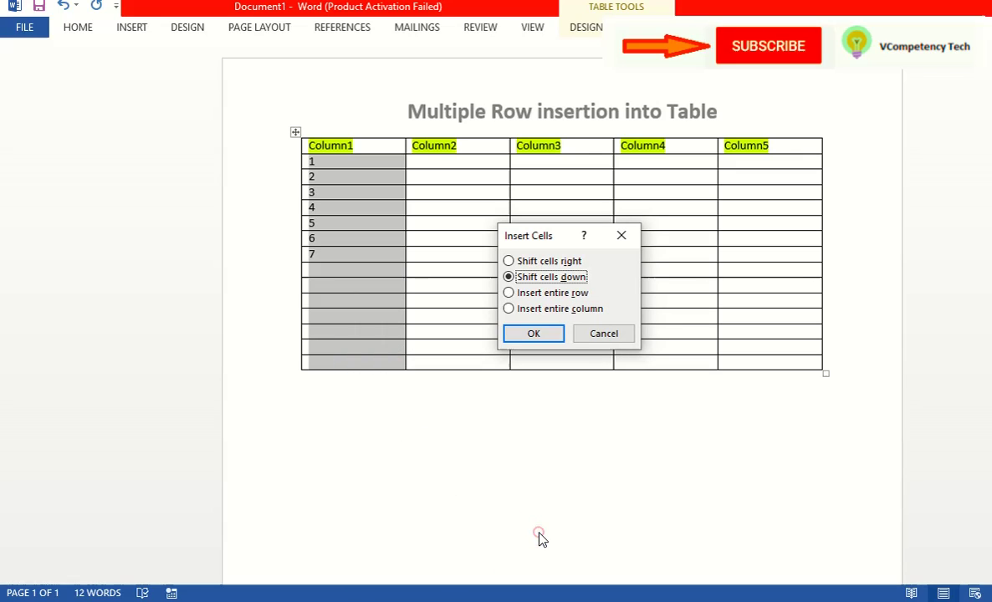
left_click(603, 334)
right_click(357, 364)
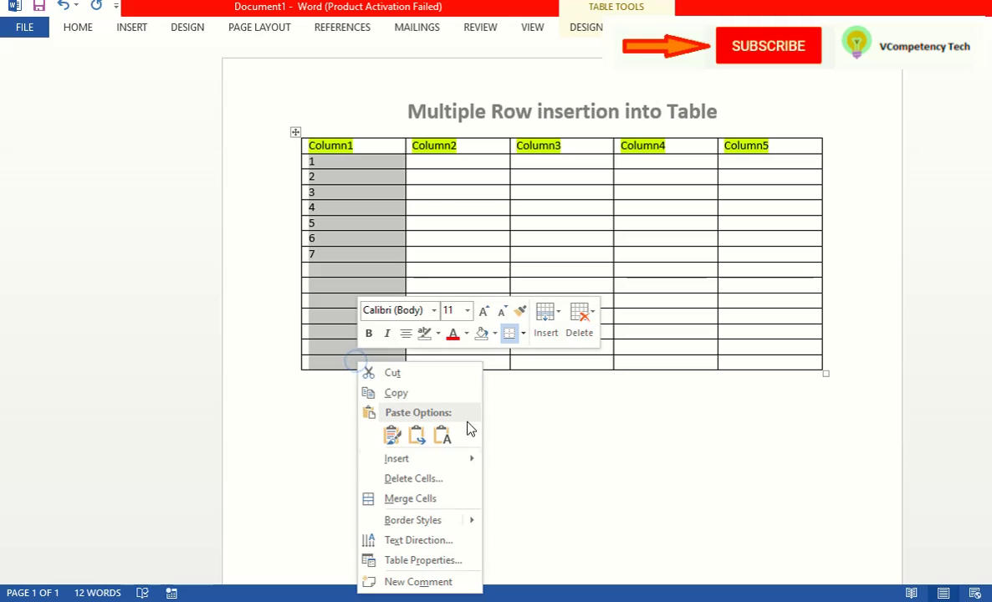
mouse_move(447, 469)
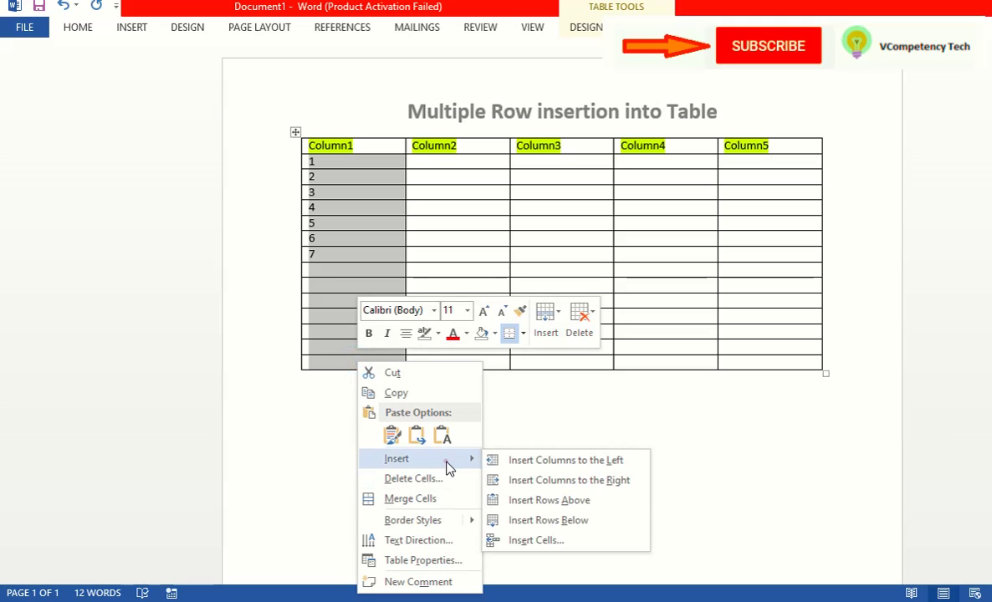
left_click(535, 520)
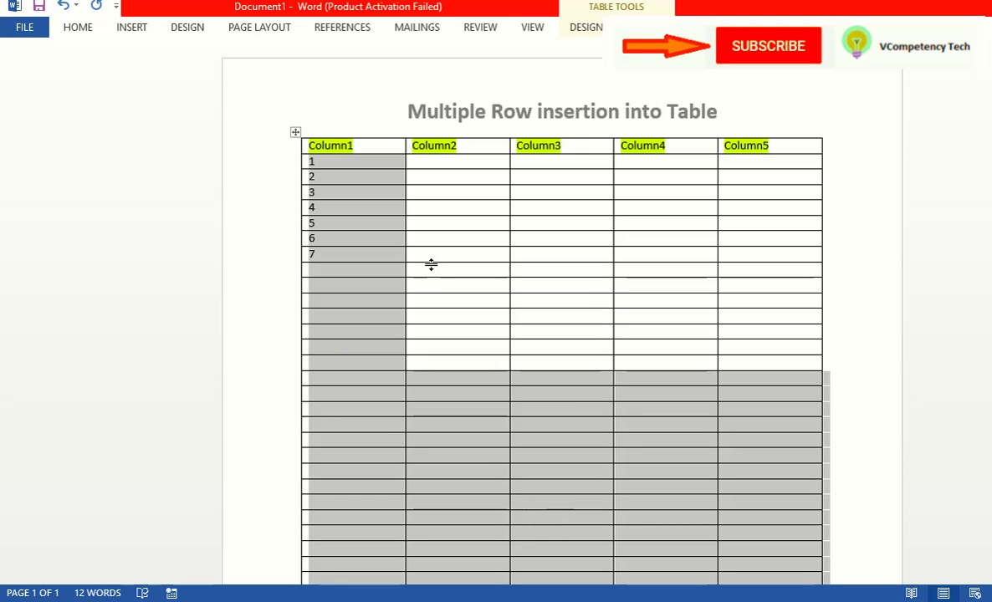